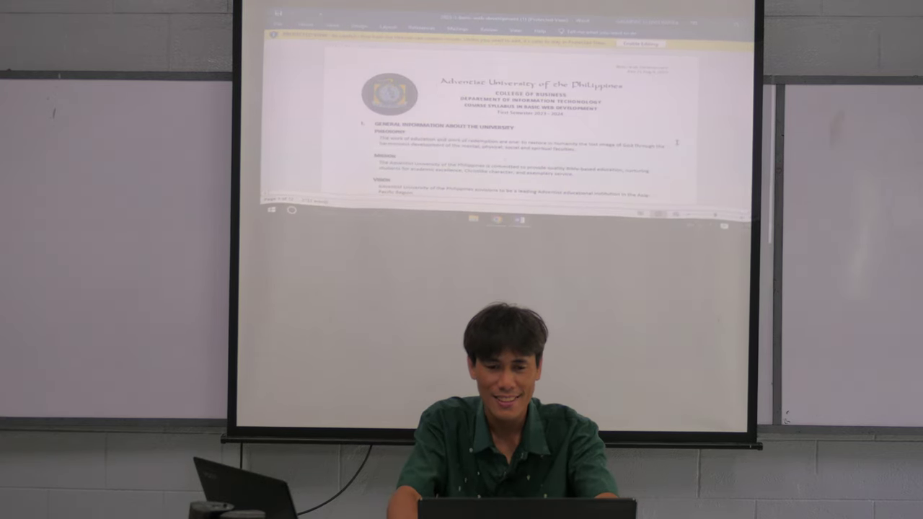
scroll(677, 142, "down", 3)
scroll(676, 142, "down", 5)
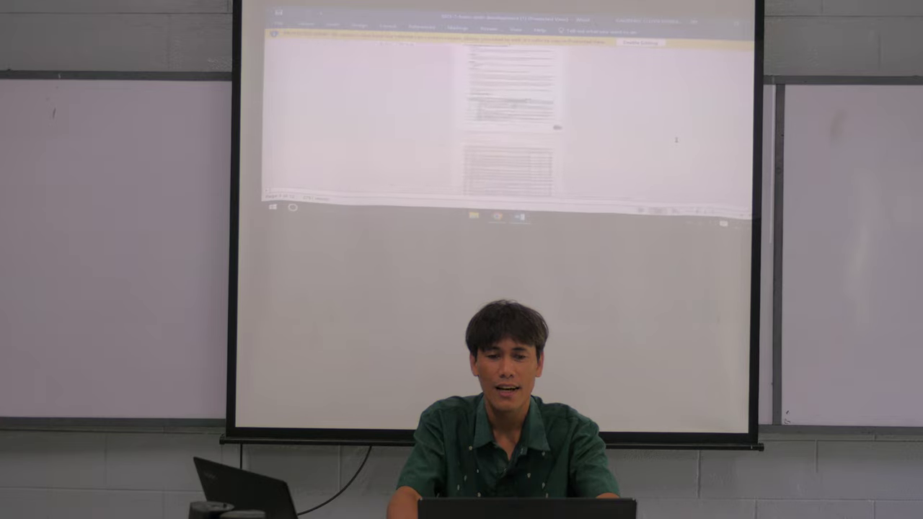
scroll(676, 140, "up", 5)
scroll(676, 139, "down", 2)
scroll(676, 139, "down", 2)
scroll(676, 140, "down", 3)
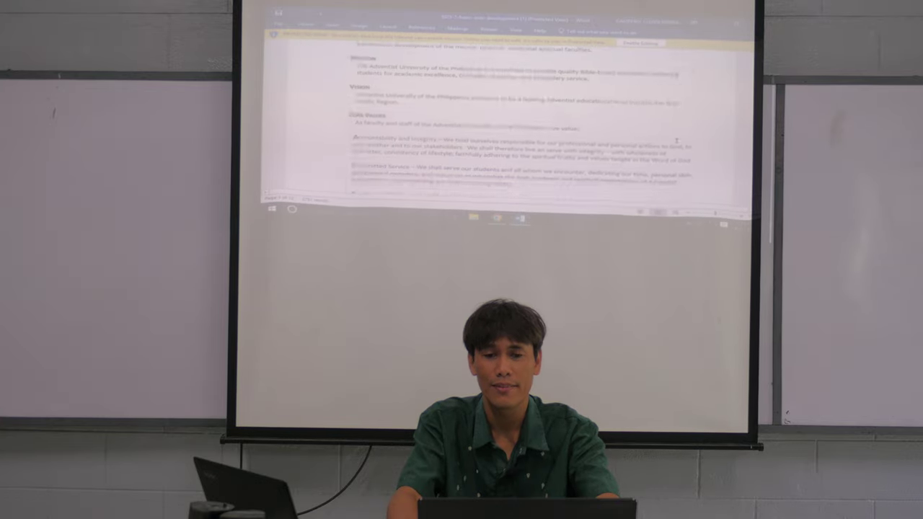
scroll(676, 141, "down", 5)
scroll(677, 141, "down", 3)
scroll(677, 142, "down", 3)
scroll(676, 141, "down", 3)
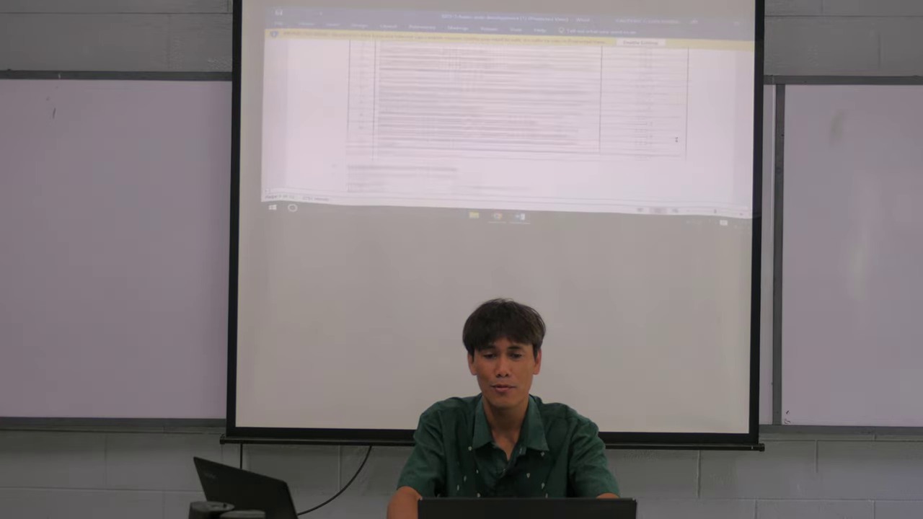
scroll(677, 142, "down", 3)
scroll(676, 141, "down", 3)
scroll(676, 141, "down", 3)
scroll(676, 140, "down", 3)
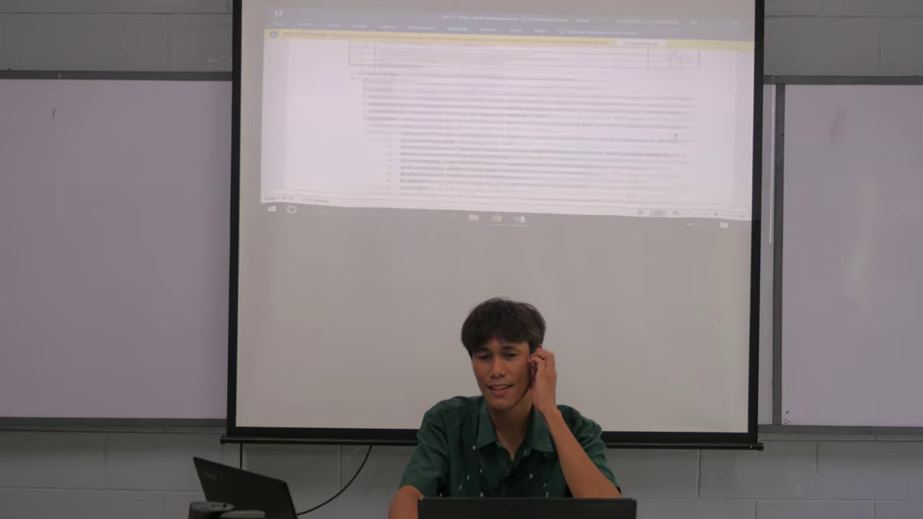
scroll(675, 137, "down", 3)
scroll(675, 137, "down", 3)
scroll(675, 137, "down", 3)
scroll(676, 136, "down", 3)
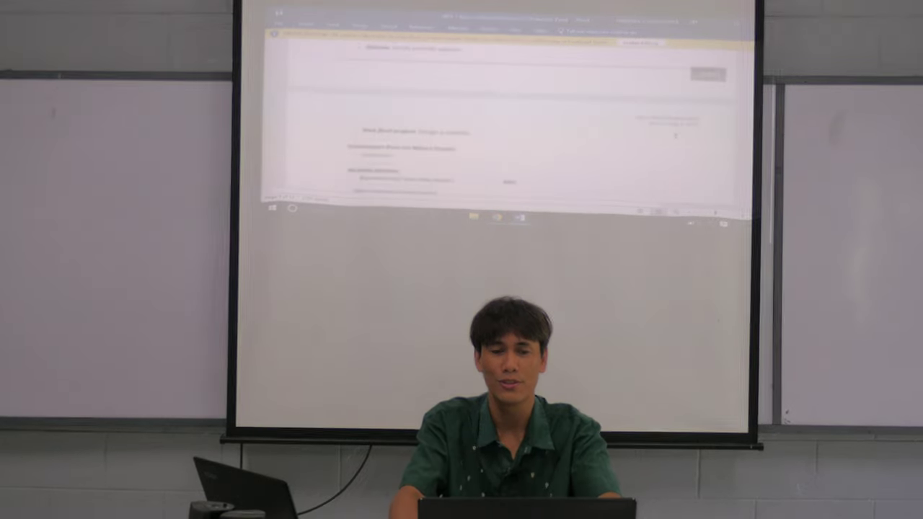
scroll(675, 136, "down", 3)
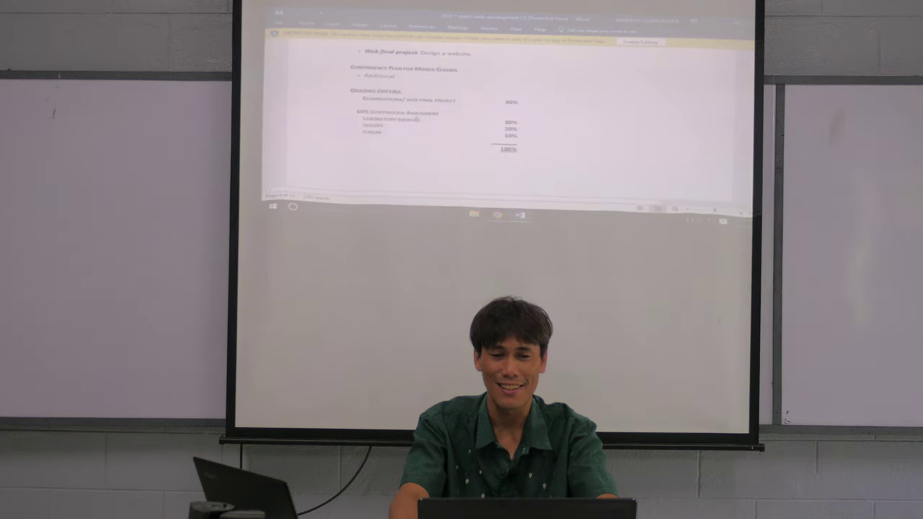
scroll(505, 116, "up", 1)
scroll(437, 114, "down", 1)
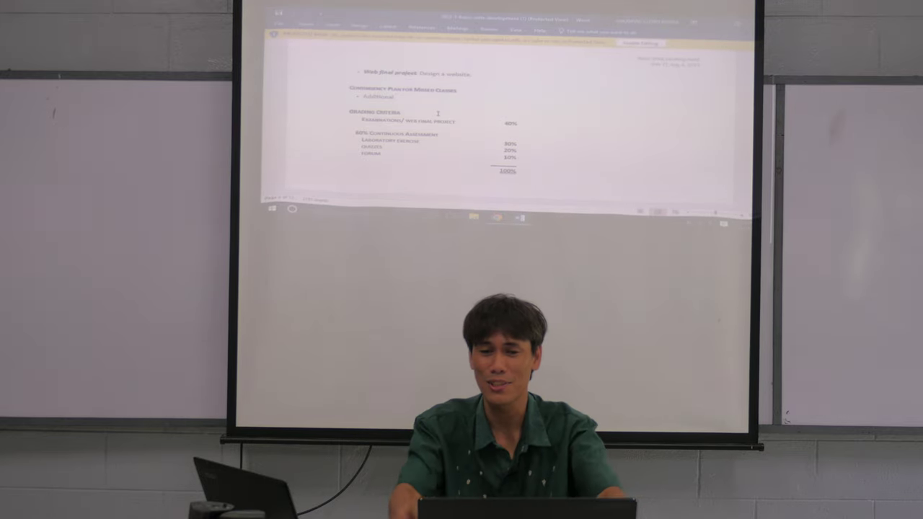
scroll(579, 148, "up", 2)
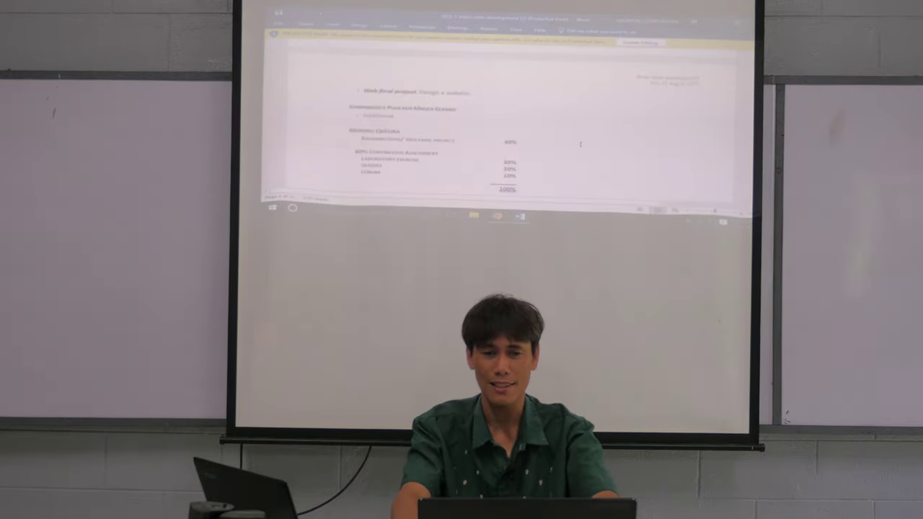
scroll(579, 148, "up", 3)
scroll(580, 148, "up", 3)
scroll(580, 142, "up", 2)
scroll(581, 143, "up", 2)
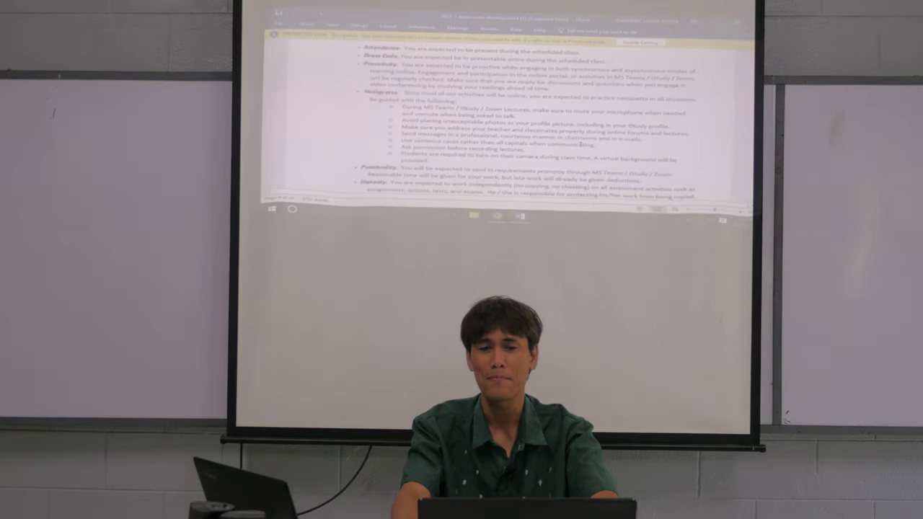
scroll(581, 144, "up", 3)
scroll(580, 145, "down", 3)
scroll(580, 148, "down", 3)
scroll(580, 148, "down", 1)
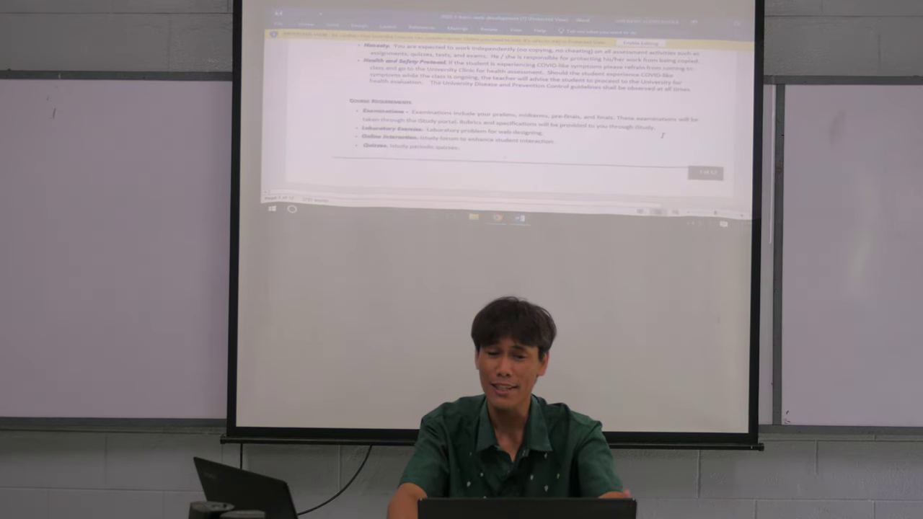
scroll(662, 135, "down", 3)
scroll(662, 135, "down", 3)
scroll(662, 135, "down", 3)
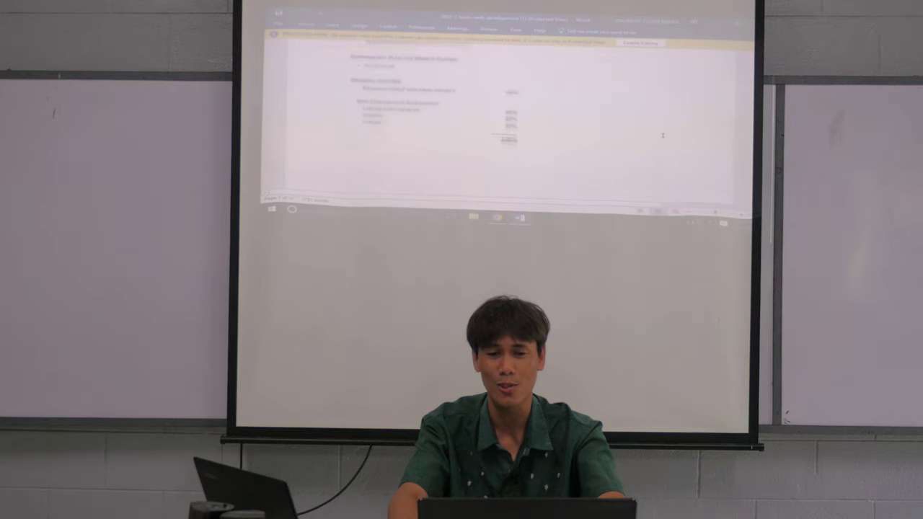
scroll(662, 135, "down", 3)
scroll(662, 134, "down", 1)
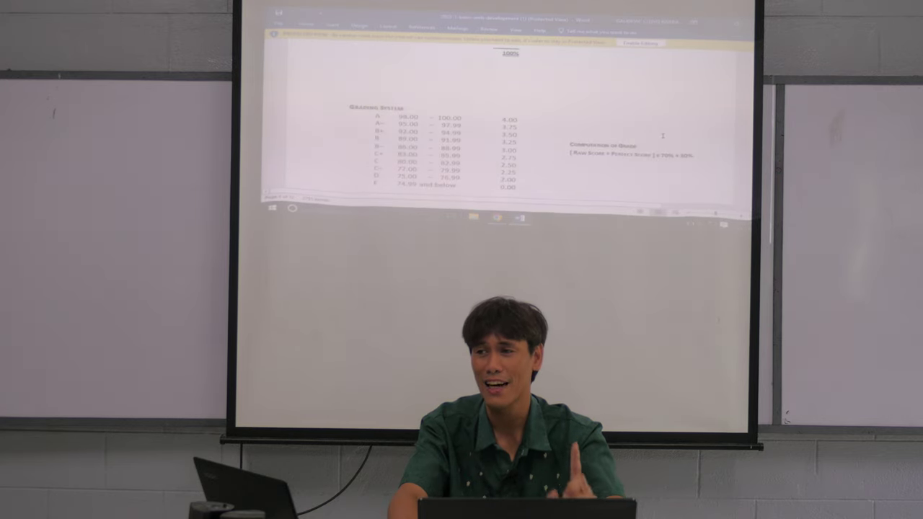
scroll(662, 135, "down", 3)
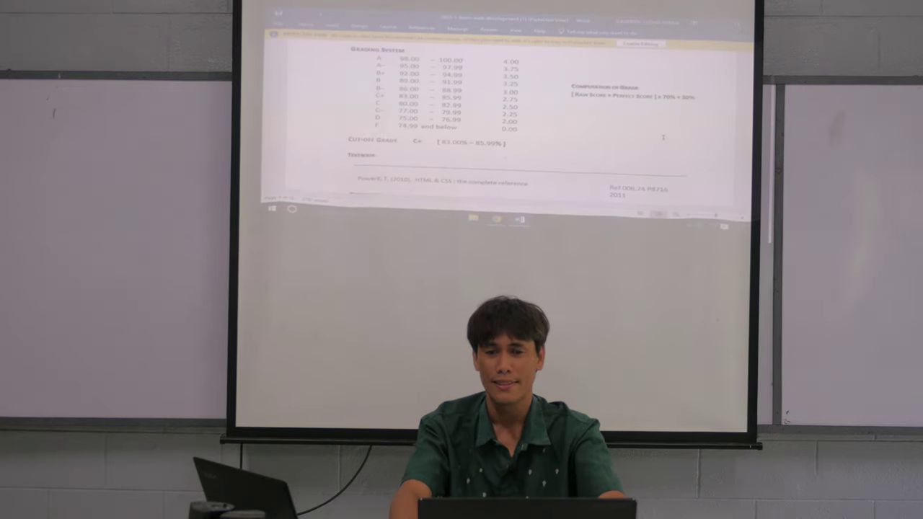
scroll(663, 135, "down", 1)
scroll(663, 135, "up", 3)
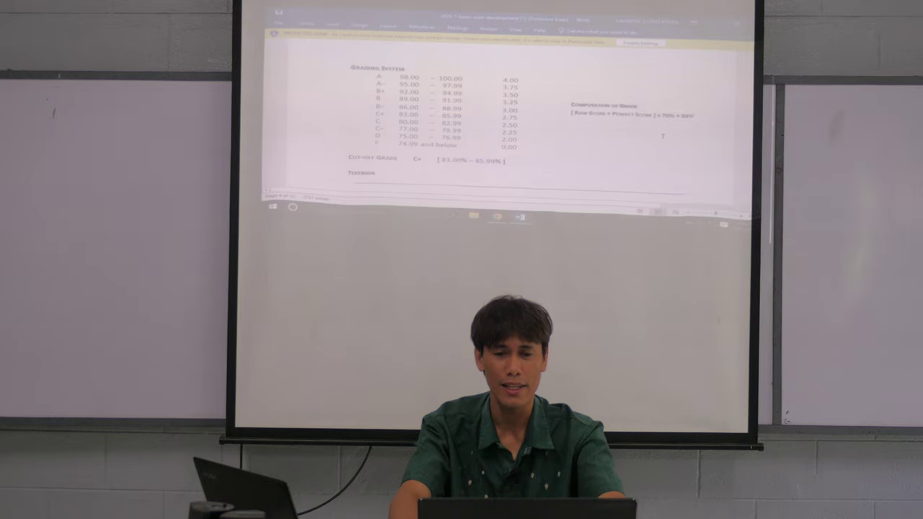
scroll(663, 135, "down", 1)
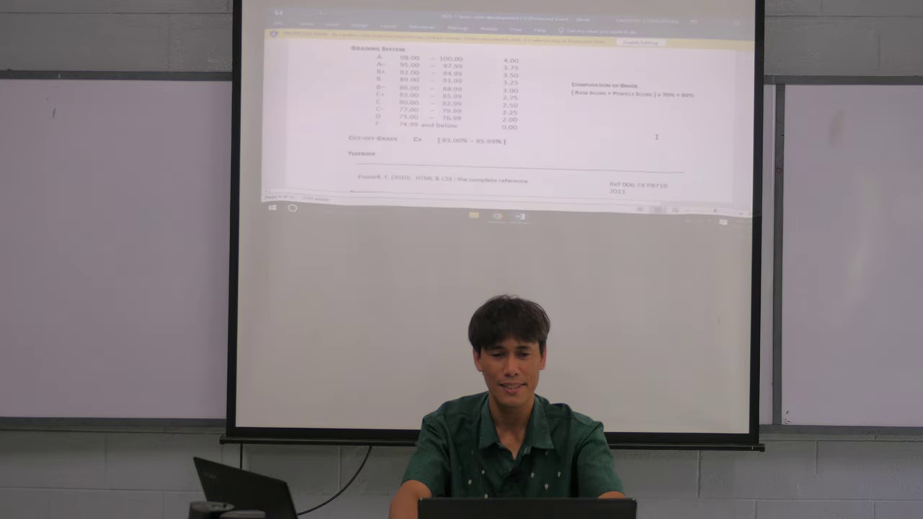
scroll(656, 137, "down", 2)
scroll(656, 136, "down", 2)
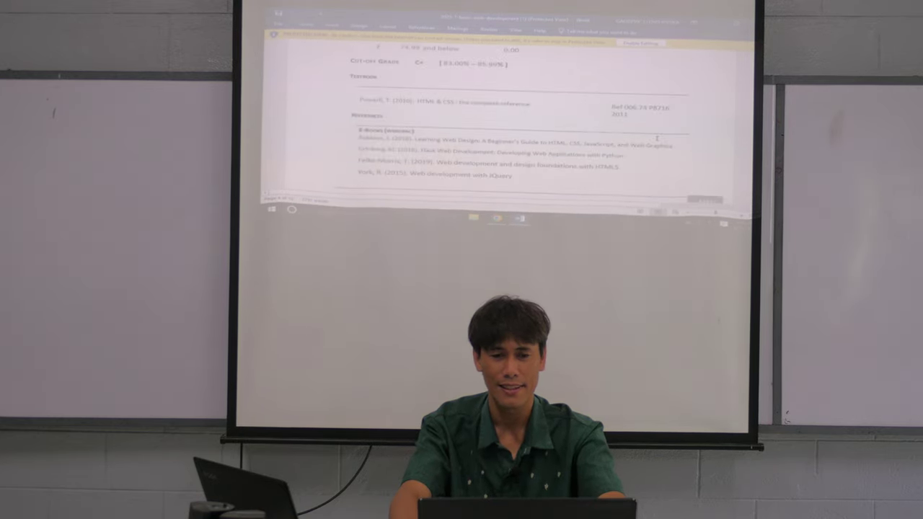